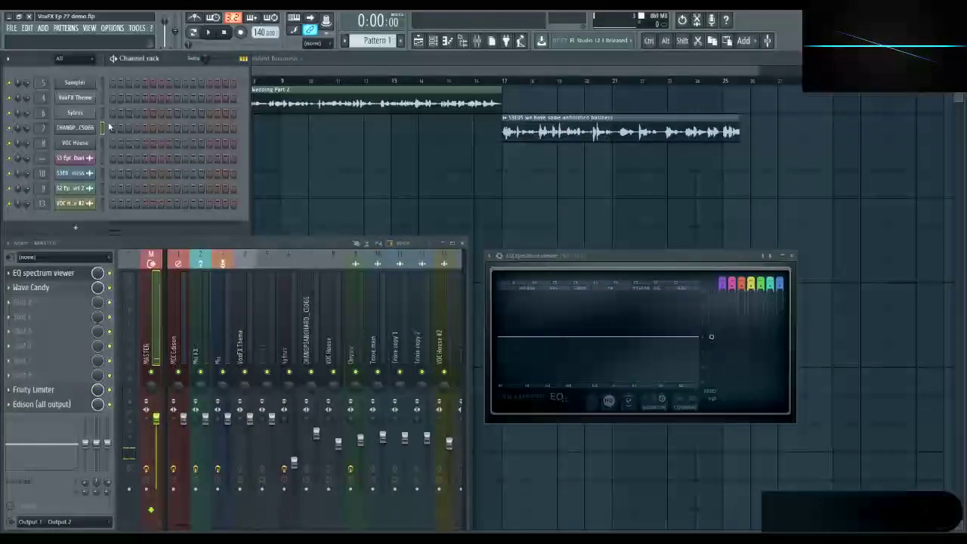
Step: Audition three test notes (Z, J, 6) through the mixer
key("z")
key("z")
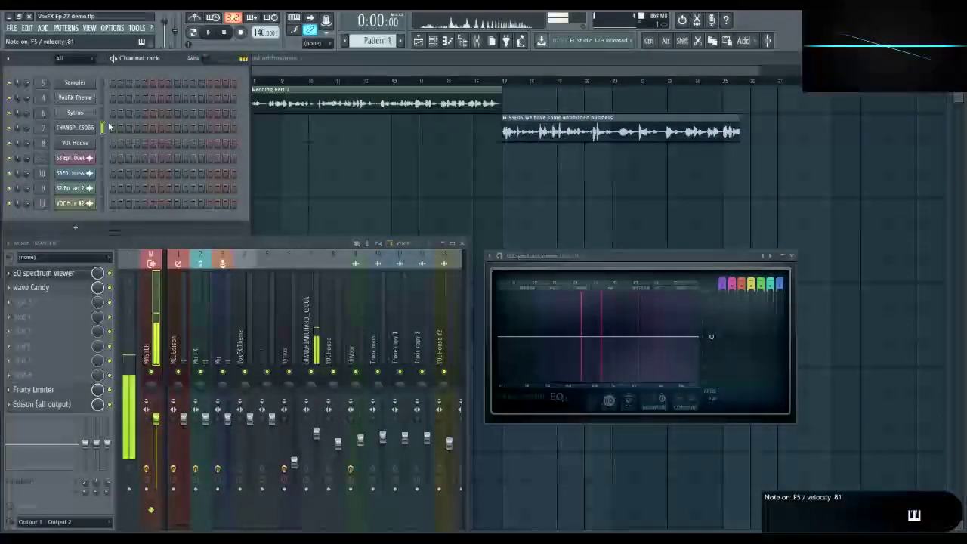
key("j")
key("6")
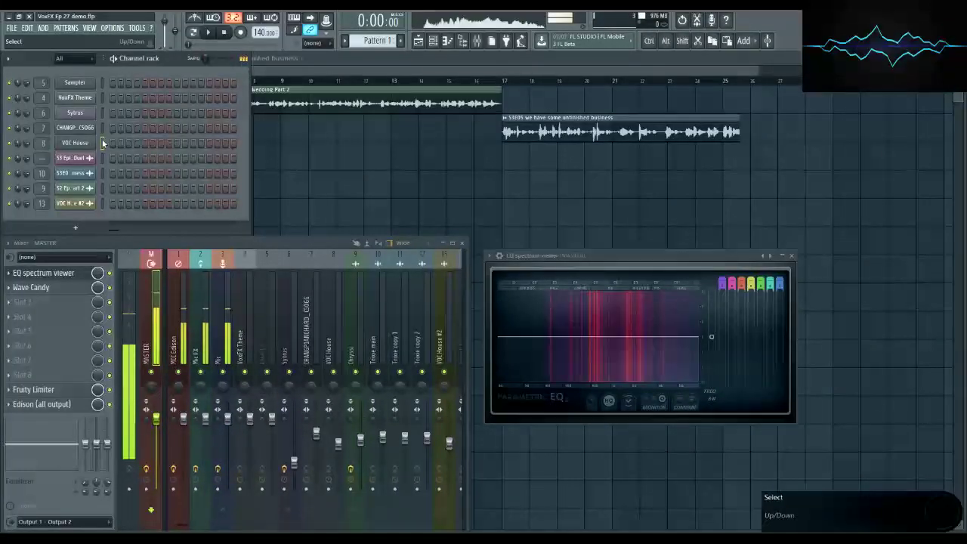
key("F12")
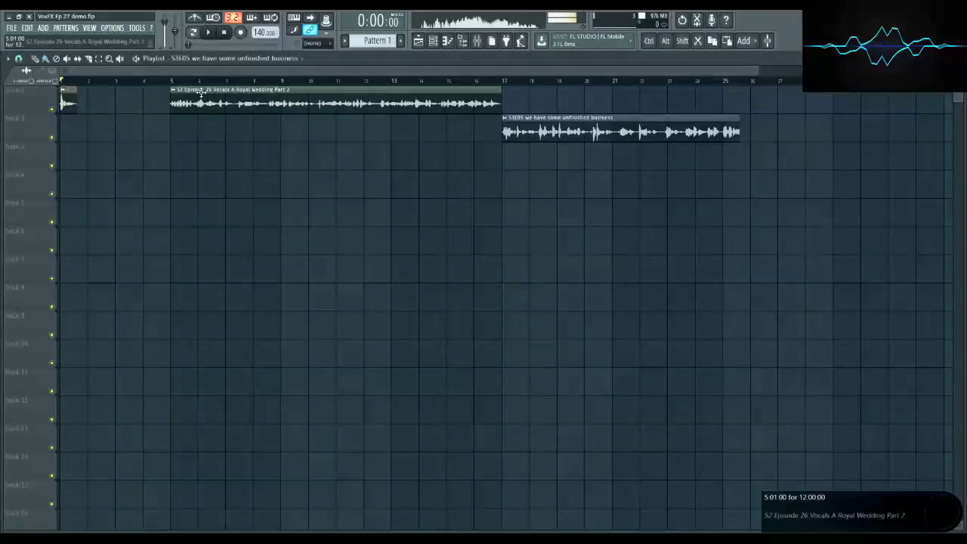
double_click(66, 101)
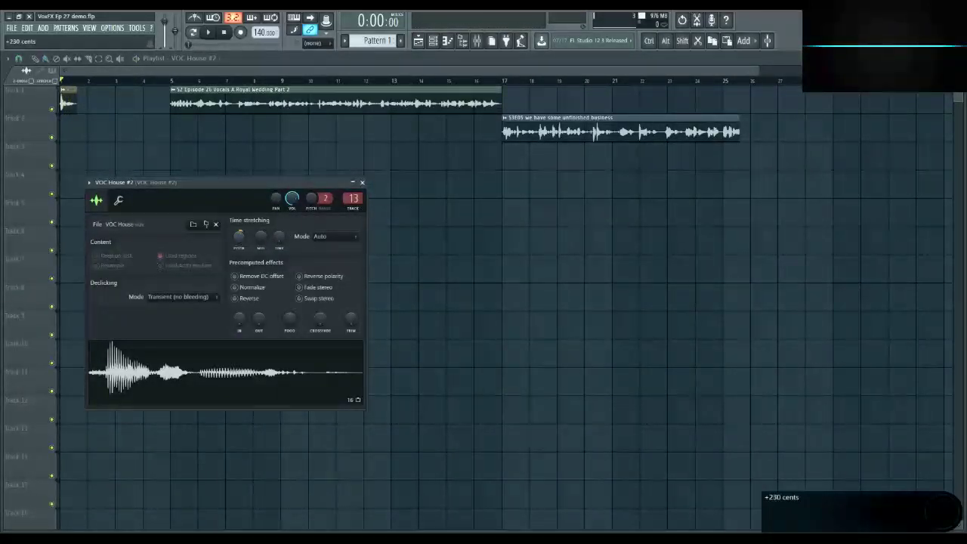
left_click_drag(242, 242, 242, 242)
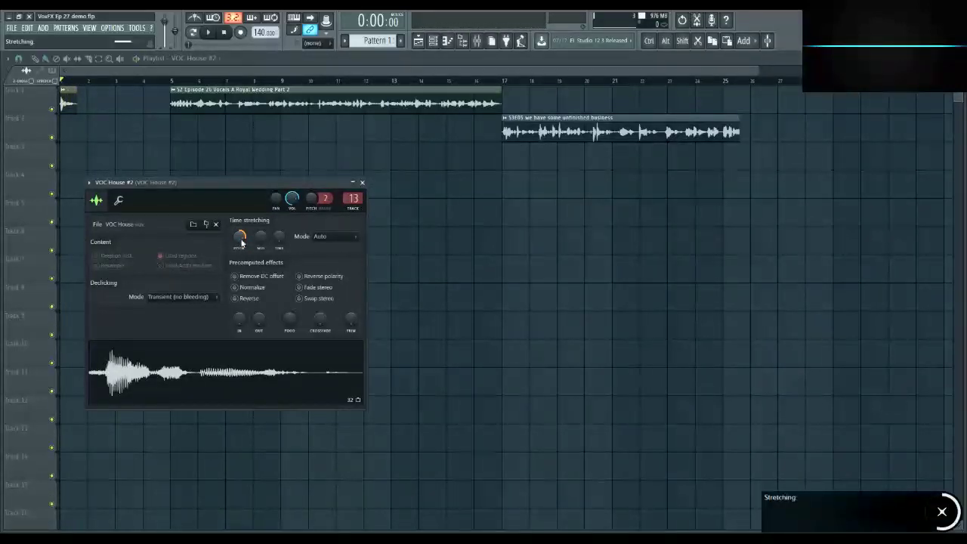
key("space")
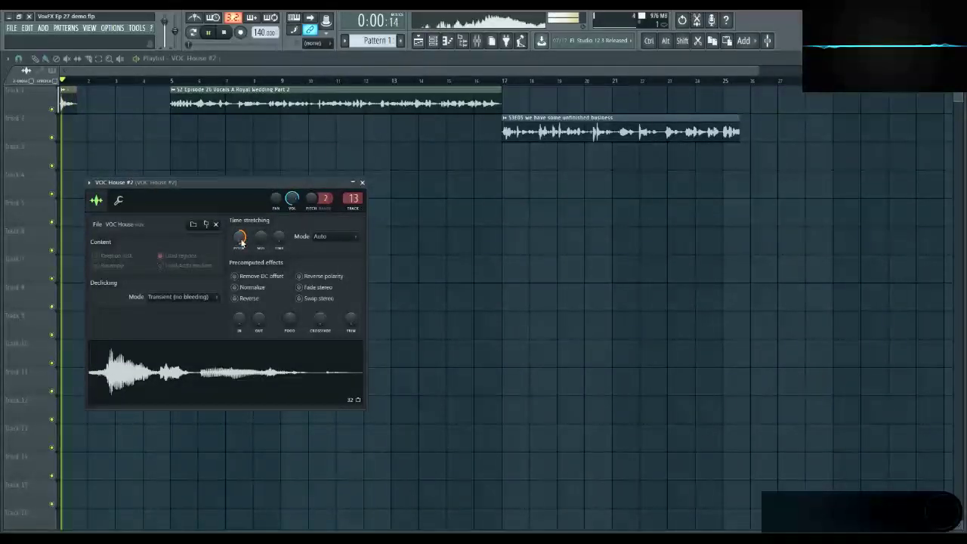
key("space")
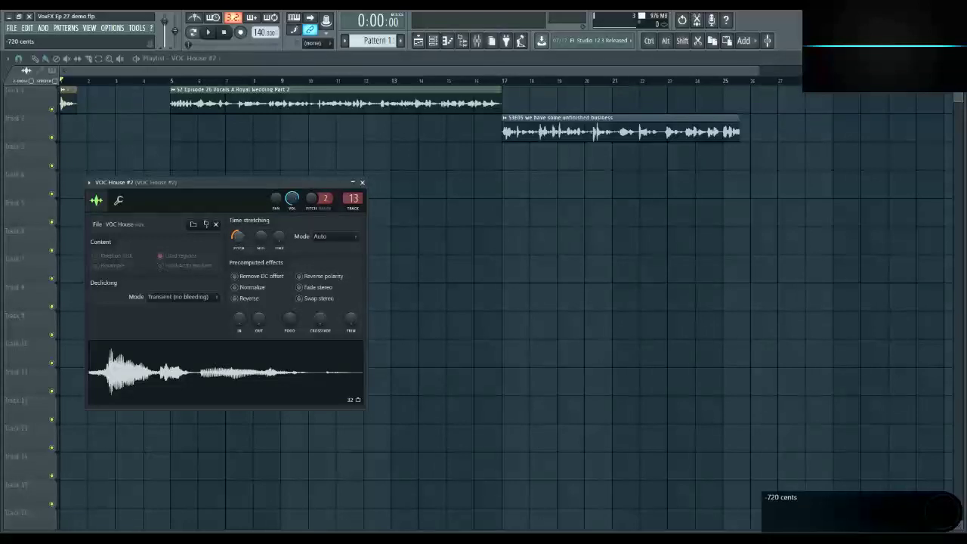
left_click_drag(241, 241, 240, 241)
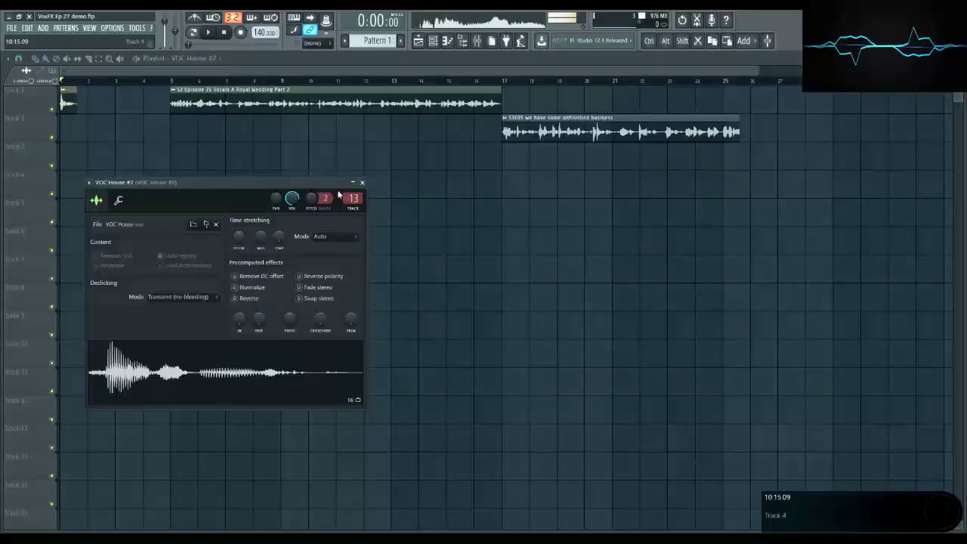
left_click(362, 184)
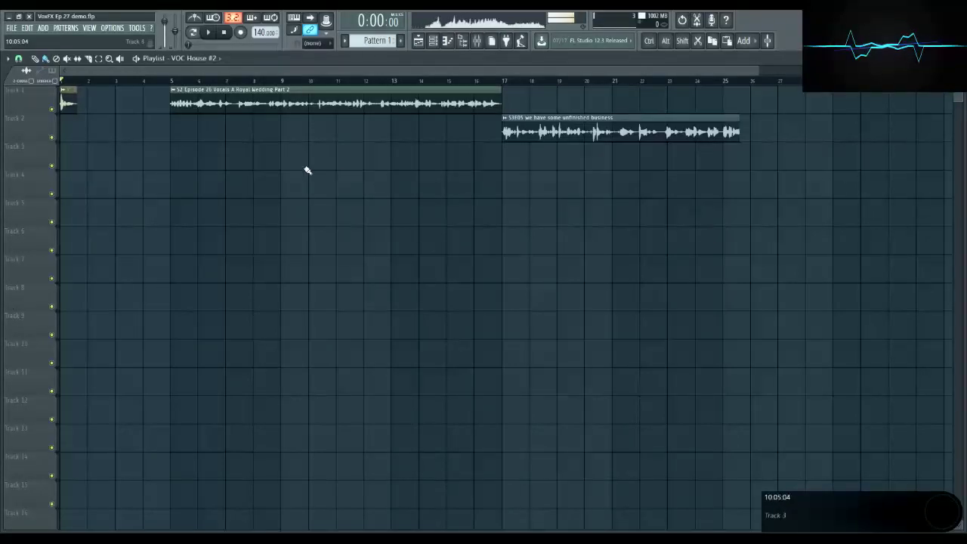
left_click(172, 82)
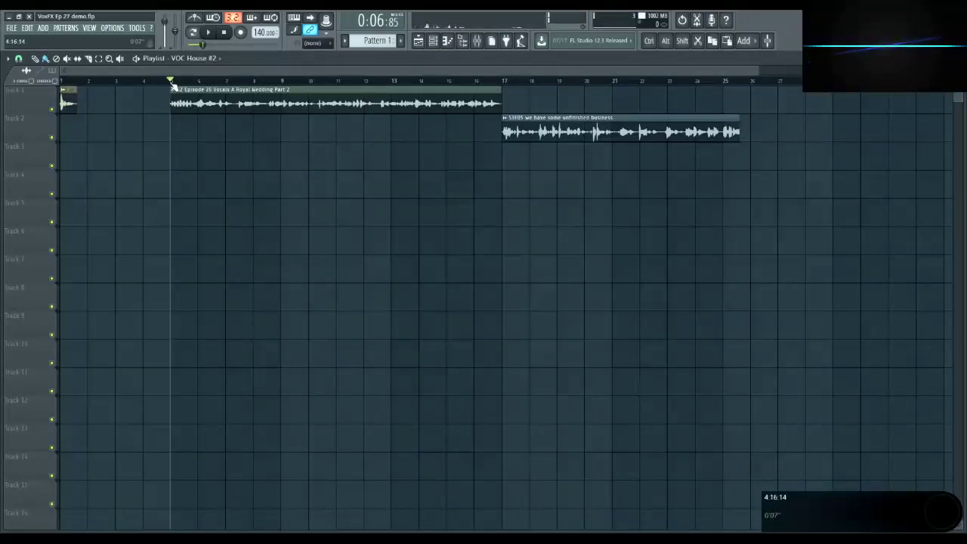
key("space")
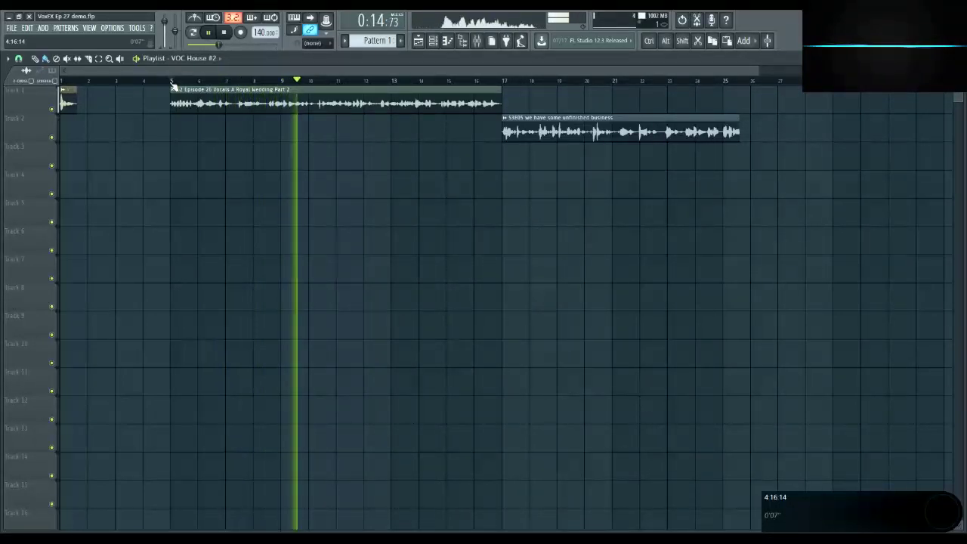
key("space")
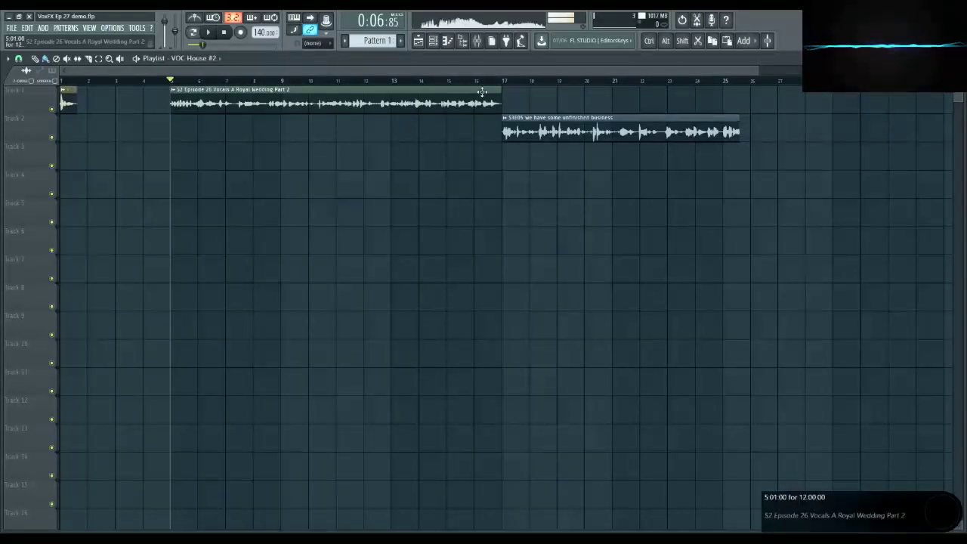
left_click(505, 81)
key("space")
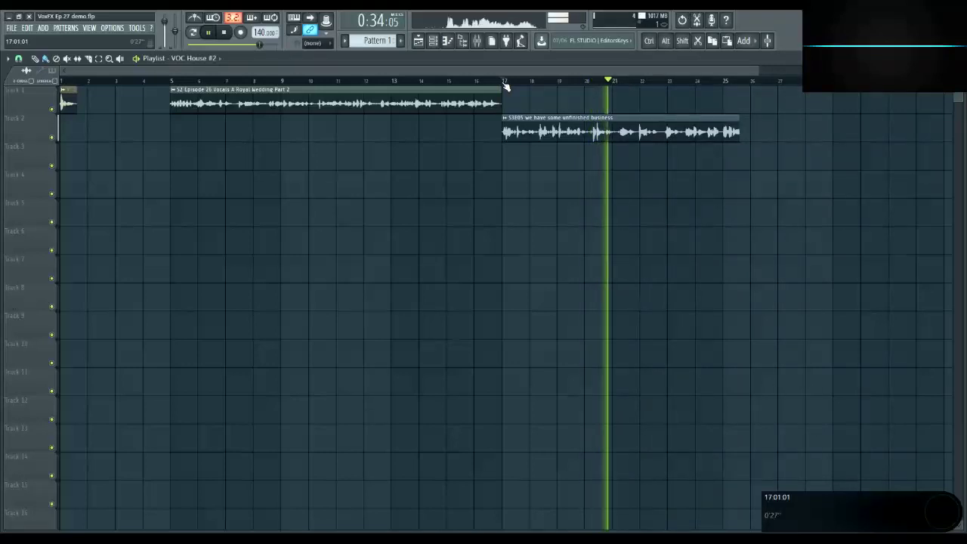
key("space")
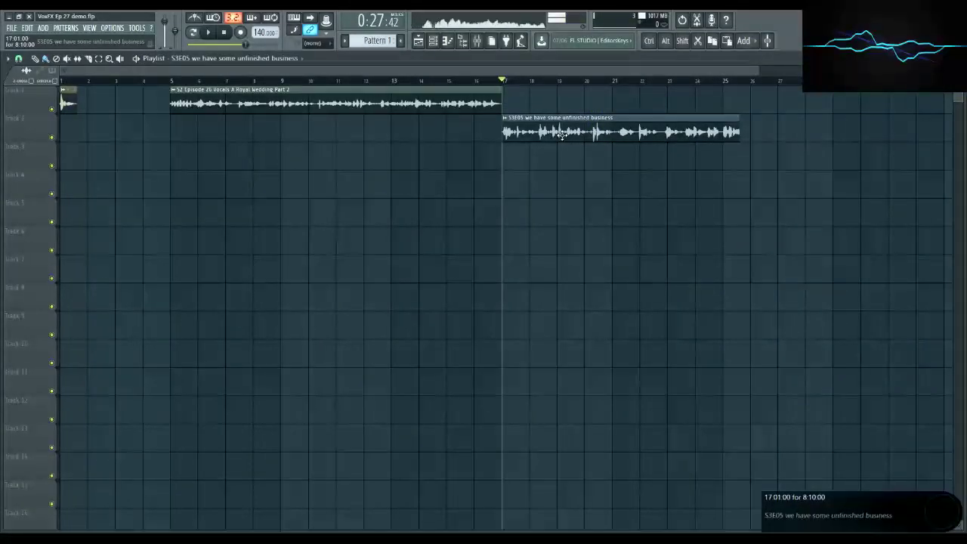
Step: Clone the S3E05 clip onto Tracks 3 and 4 and check a copy's sample settings
left_click_drag(562, 134, 562, 202)
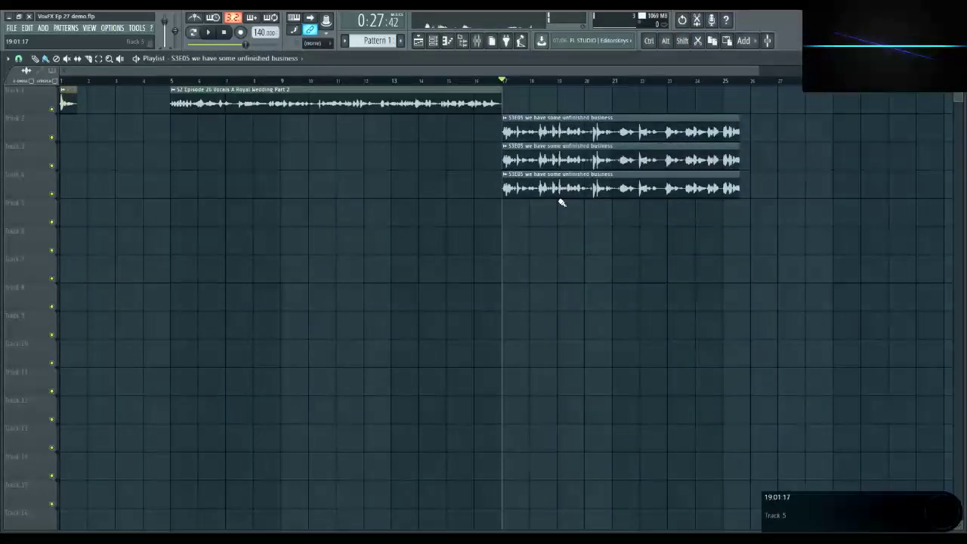
left_click(554, 162)
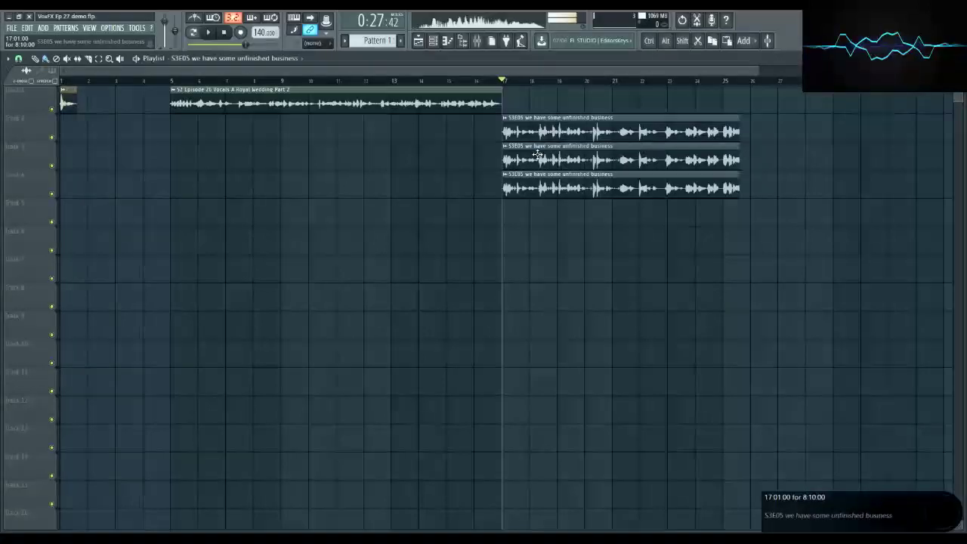
double_click(537, 155)
left_click(301, 143)
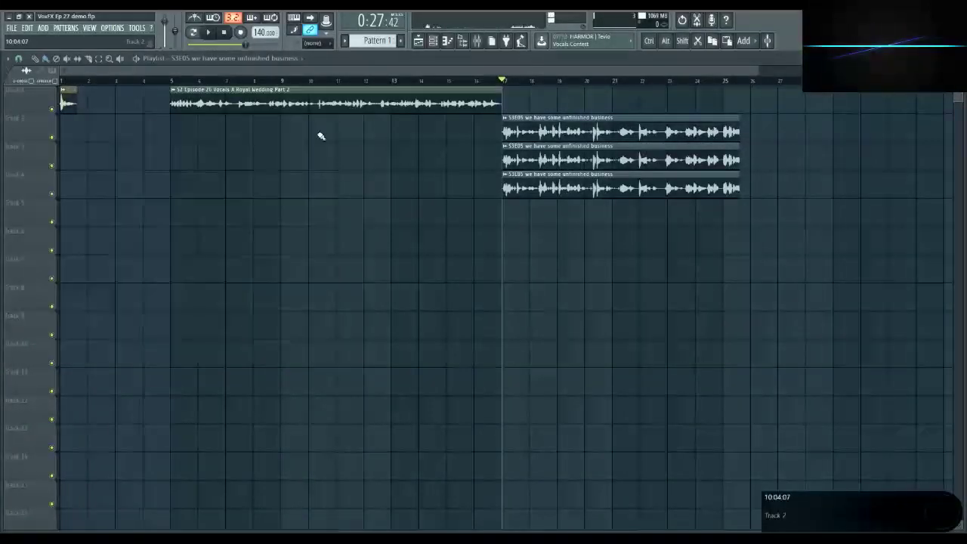
Step: Make the middle and bottom copies unique samples, #2 and #3
left_click(505, 147)
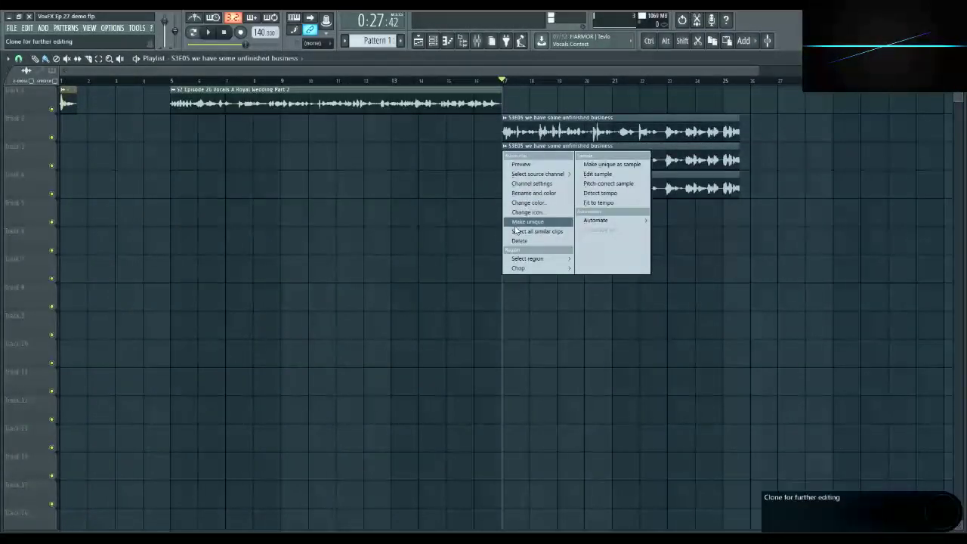
left_click(527, 222)
left_click(507, 175)
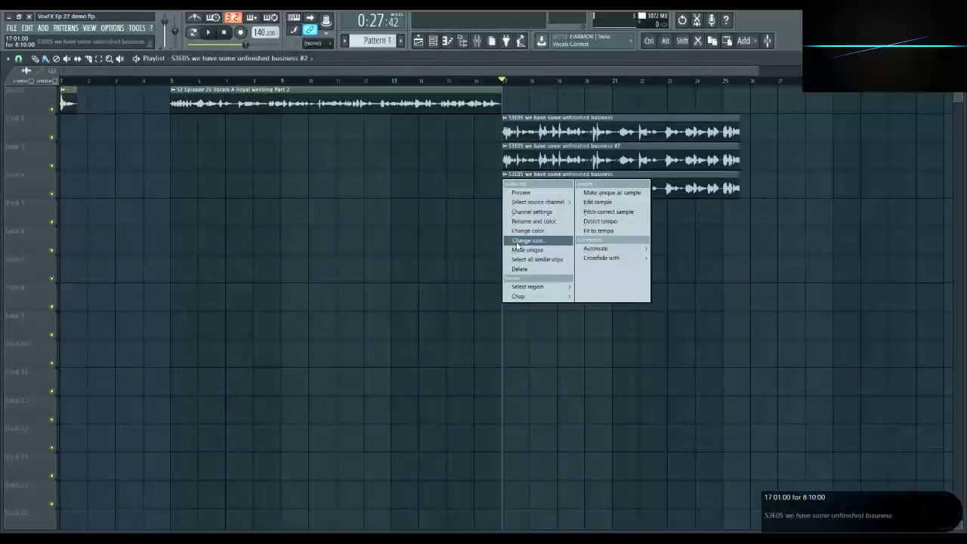
left_click(528, 250)
Step: Inspect the sample settings of clips #2 and #3
double_click(563, 161)
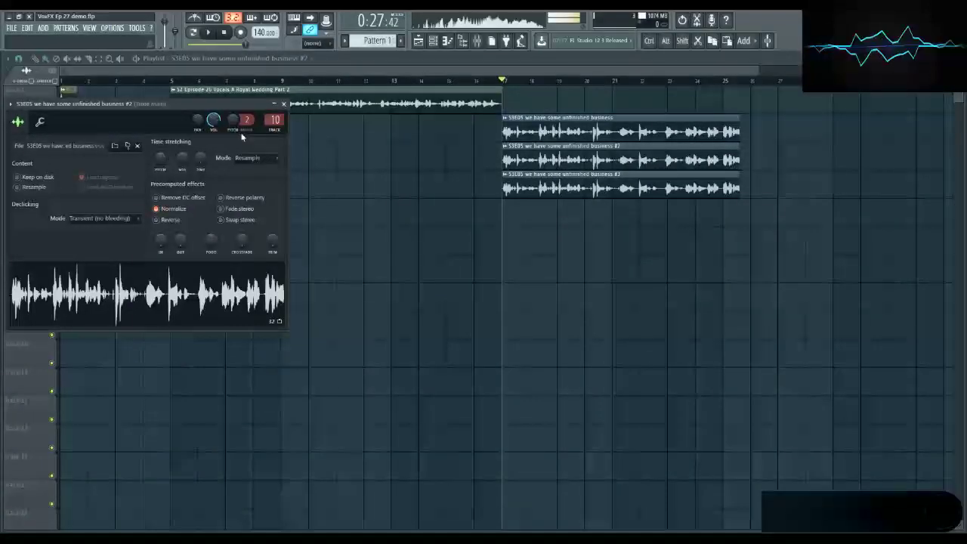
scroll(275, 119, "down", 1)
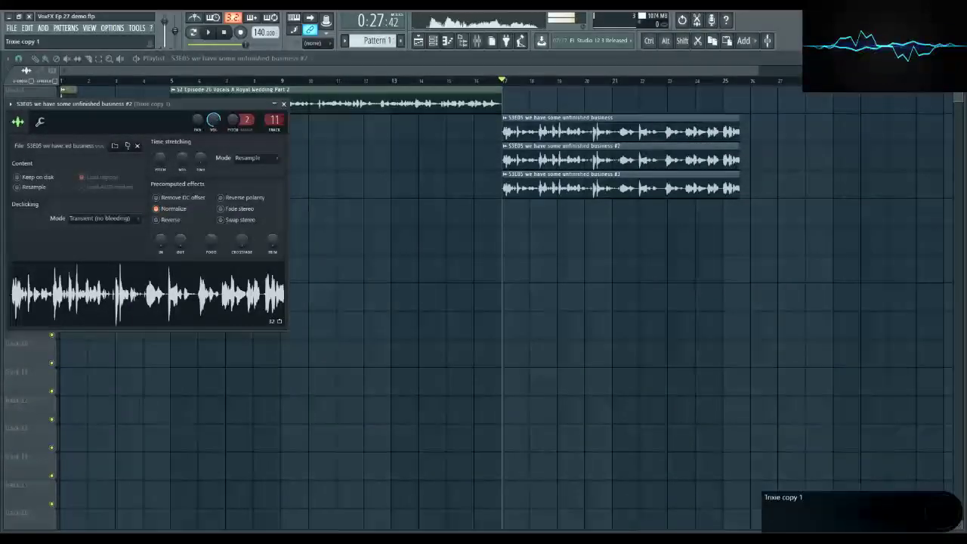
left_click(284, 104)
double_click(563, 189)
scroll(288, 134, "down", 2)
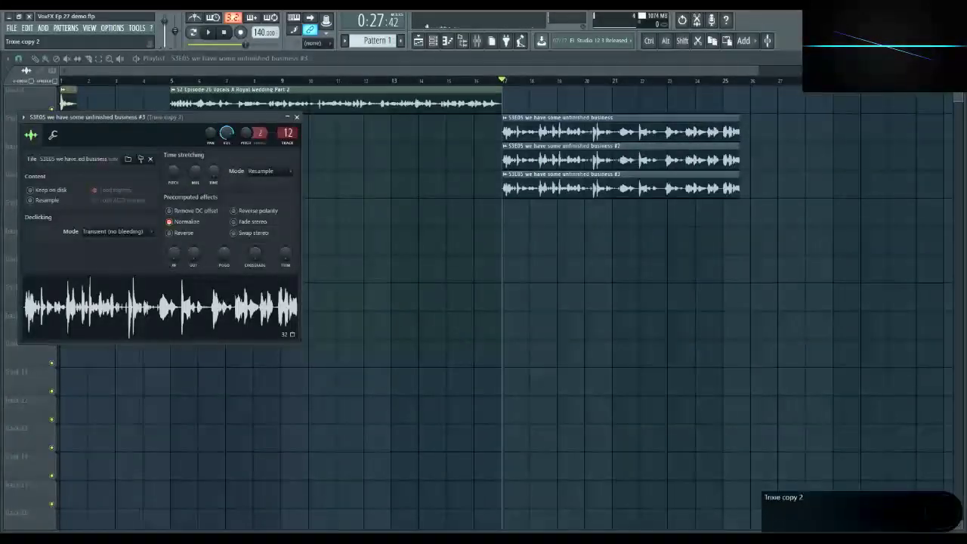
left_click(296, 117)
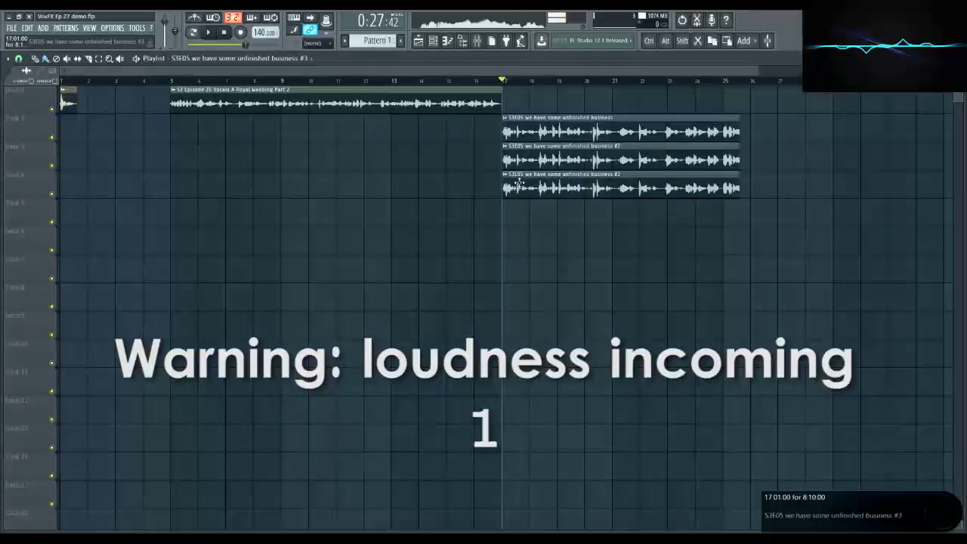
key("space")
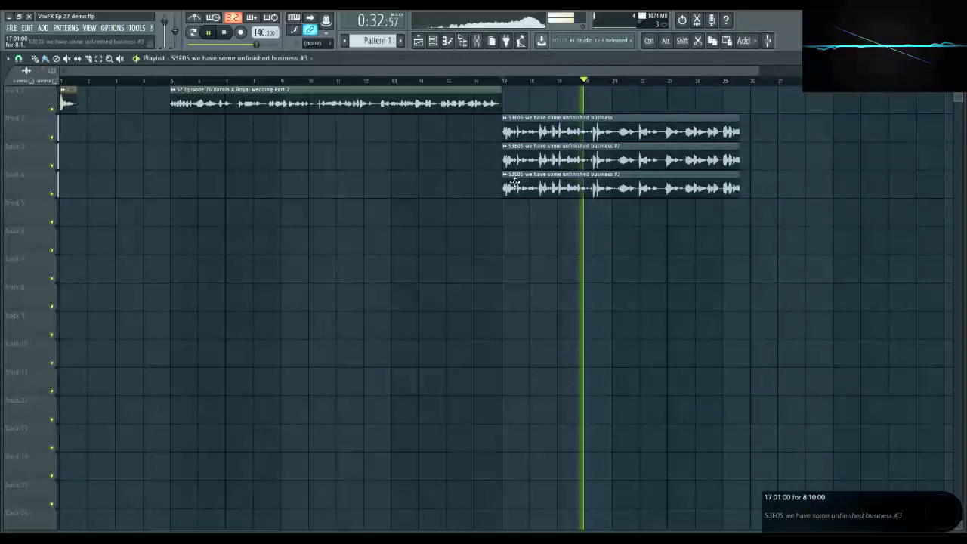
key("space")
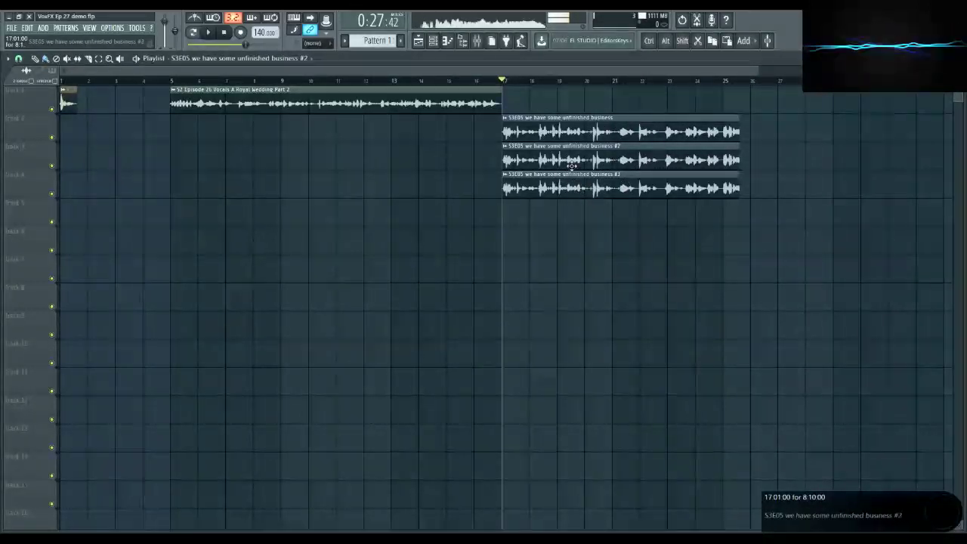
Step: Pitch clip #2 down to about -100 cents
double_click(576, 160)
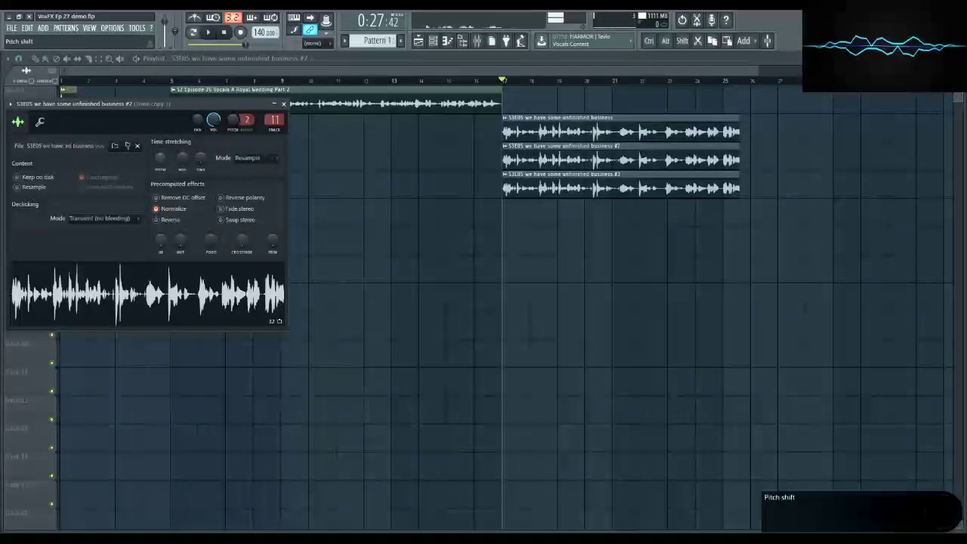
left_click_drag(160, 164, 160, 172)
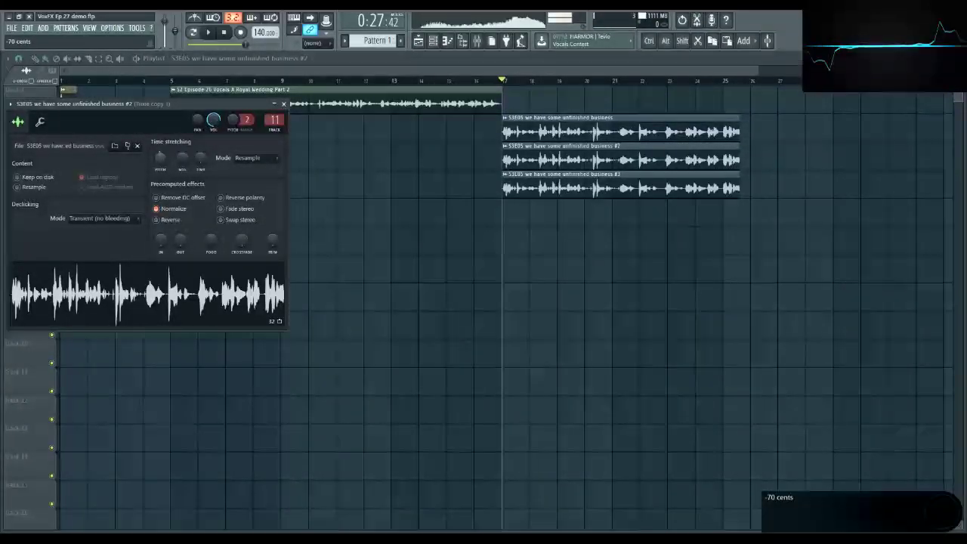
left_click(283, 104)
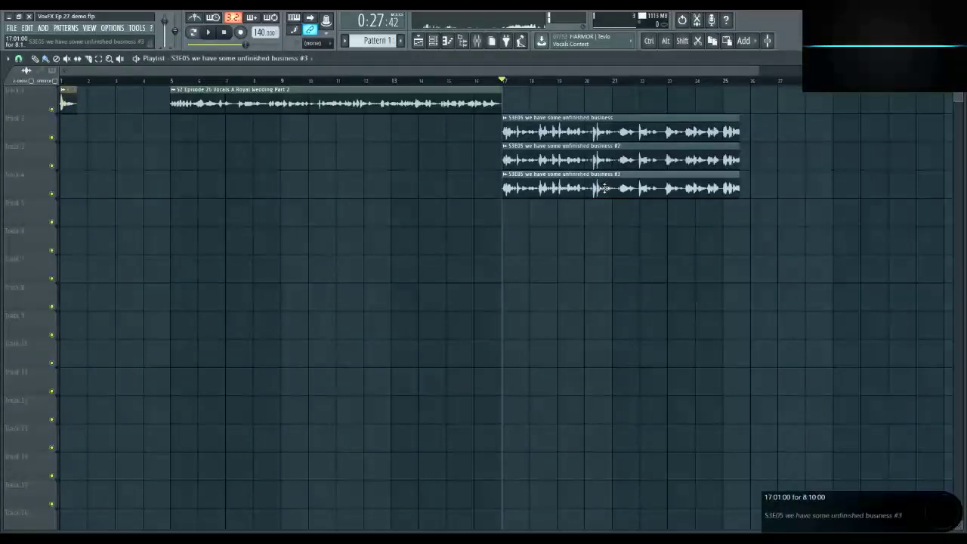
Step: Pitch clip #3 further down, about -190 cents, and play back the stack
double_click(604, 188)
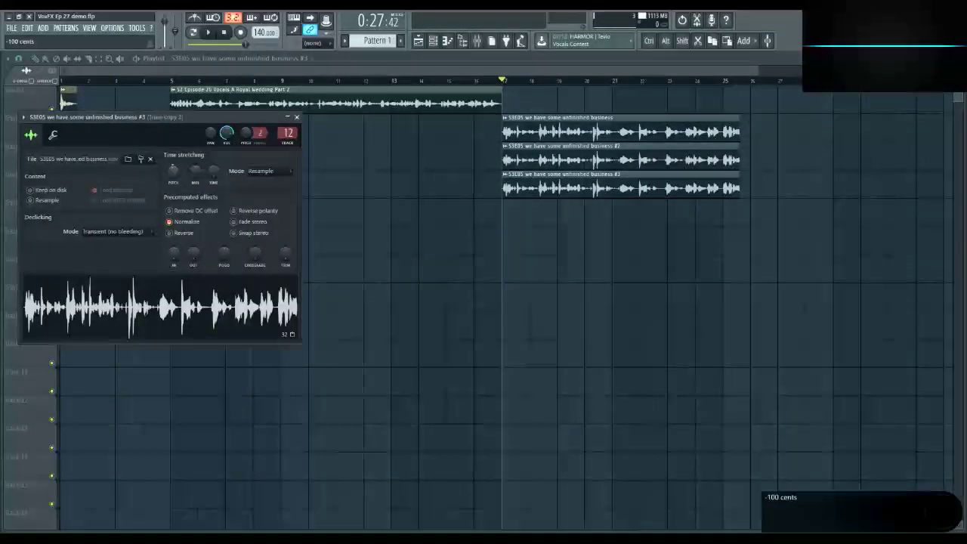
left_click_drag(173, 171, 173, 179)
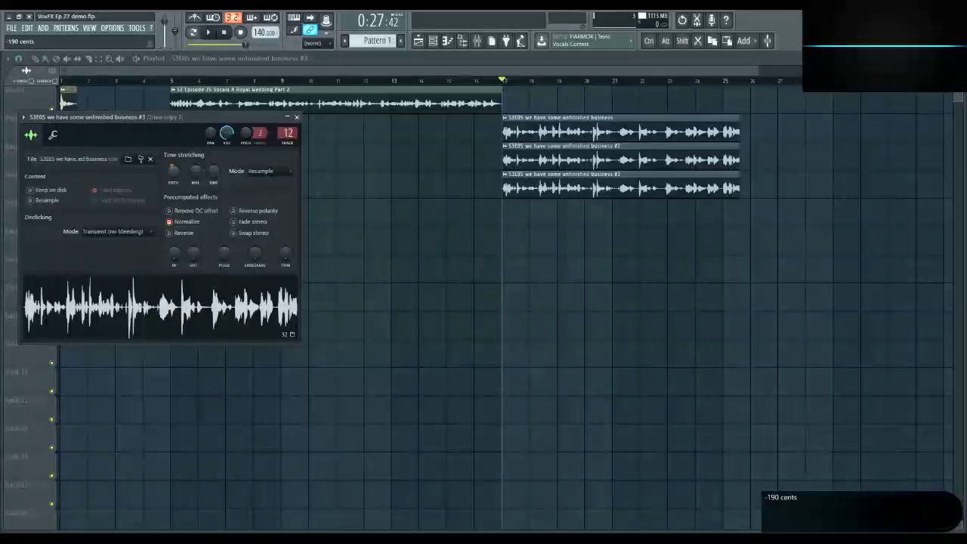
left_click(298, 119)
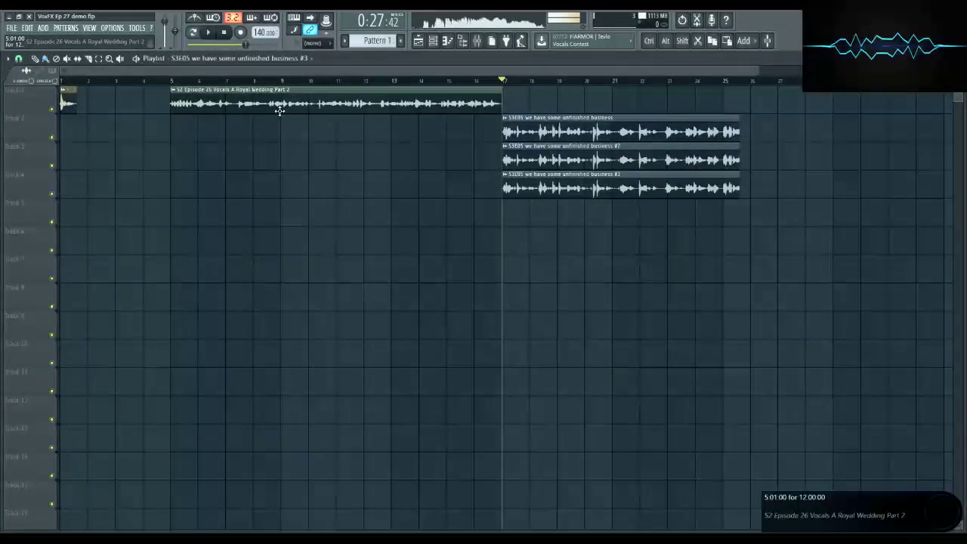
key("space")
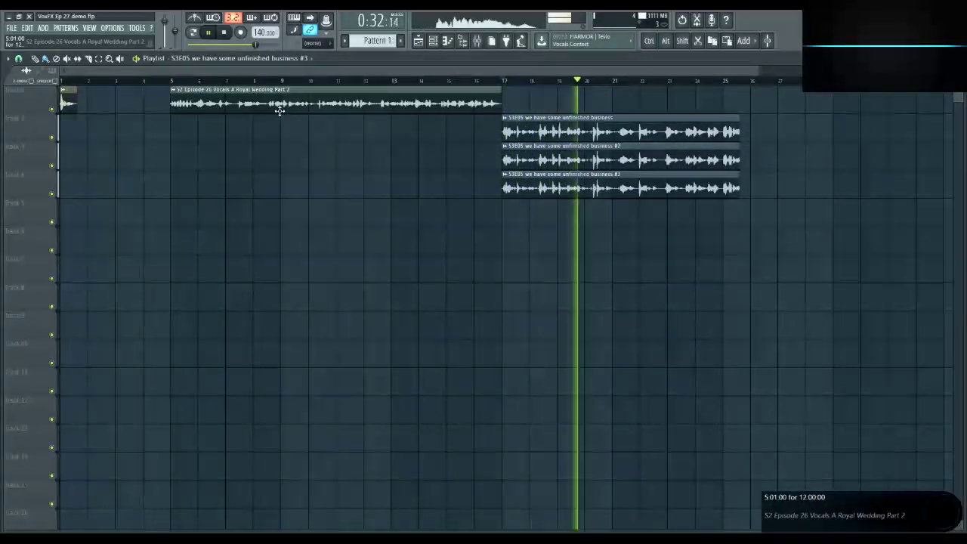
Step: Stop, replay the song from bar 9, stop again, and bring up the Mixer with F9
key("space")
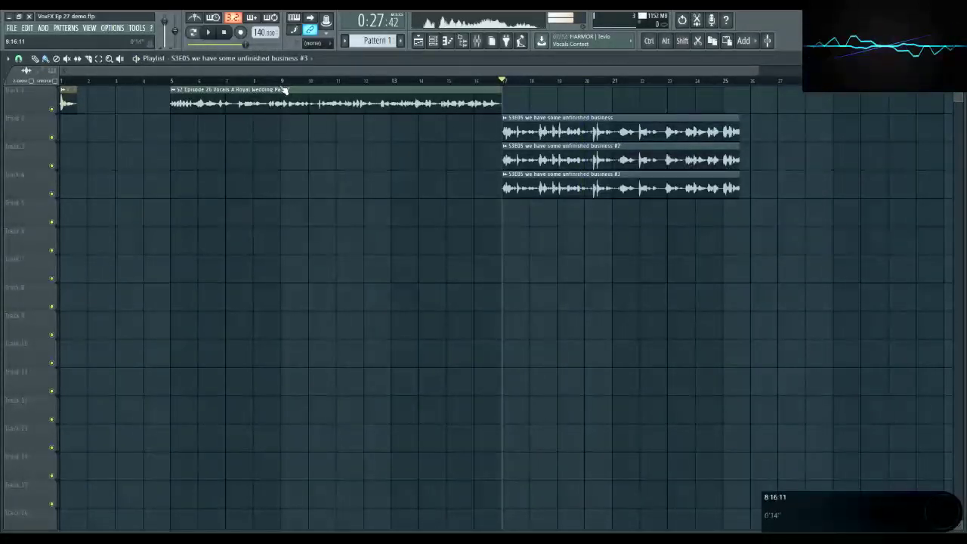
left_click(282, 80)
key("space")
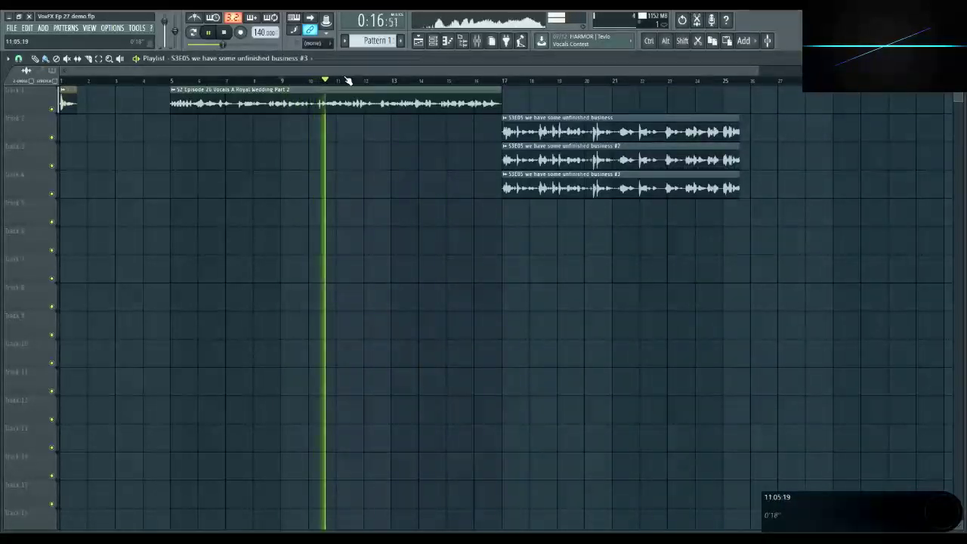
key("space")
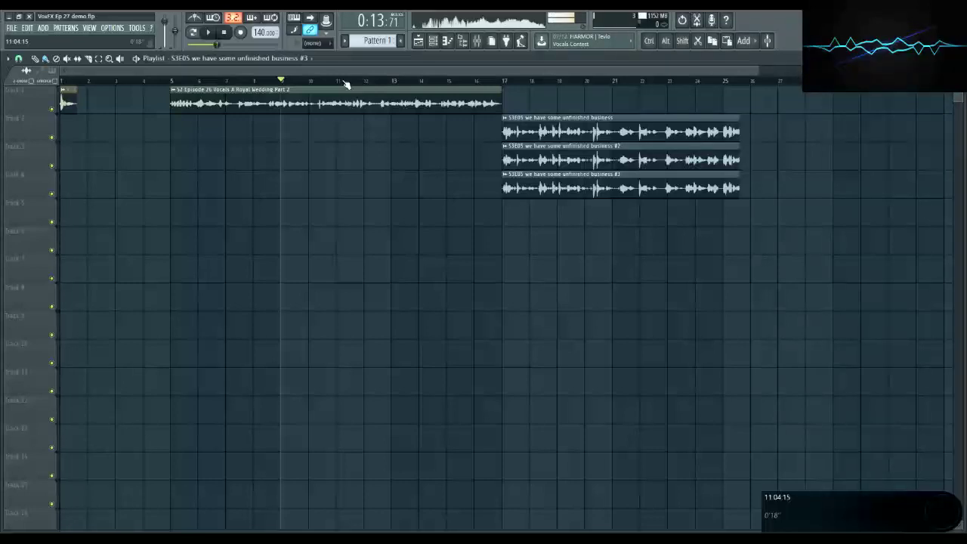
key("F9")
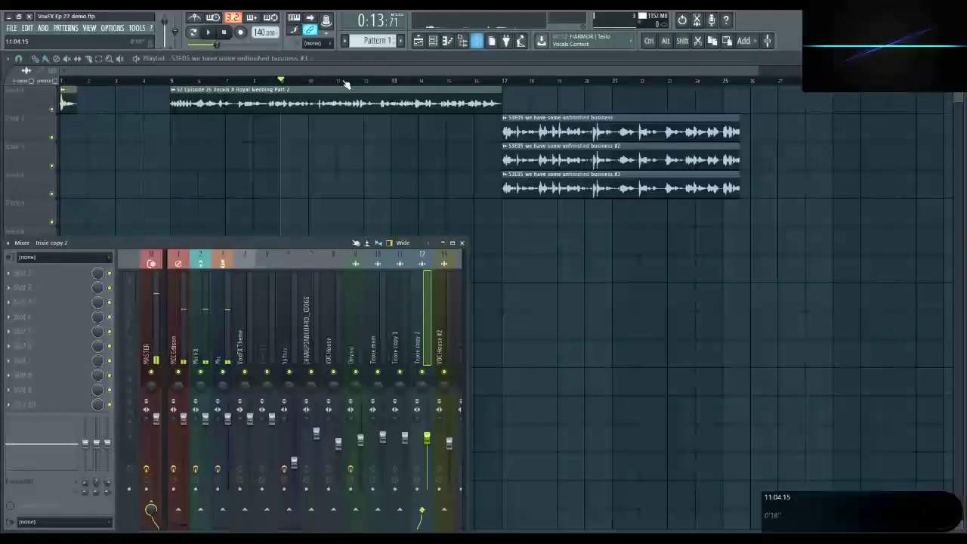
Step: Lower the linked Trixie copy 1 and 2 faders, then audition from bar 17
left_click(426, 339, "ctrl")
left_click_drag(427, 437, 427, 458)
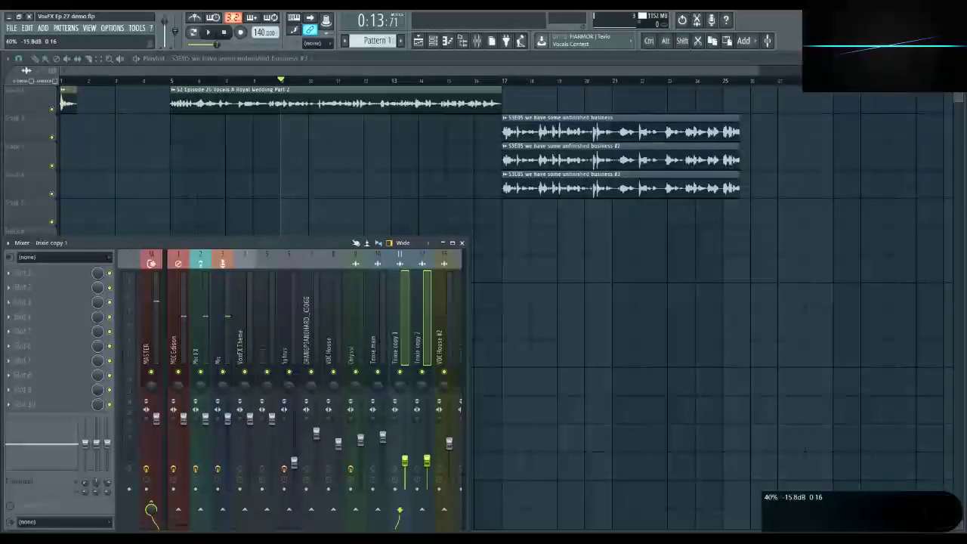
key("F9")
left_click(504, 80)
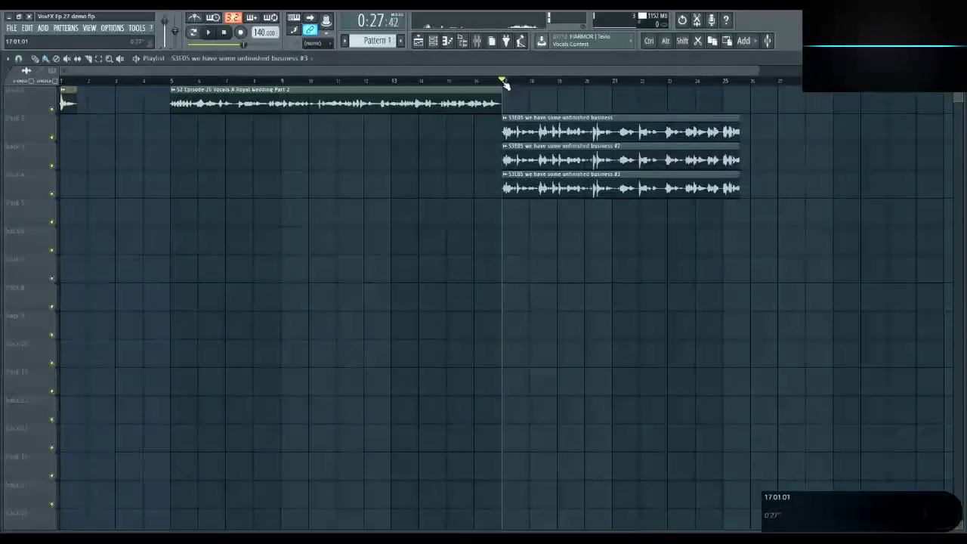
key("space")
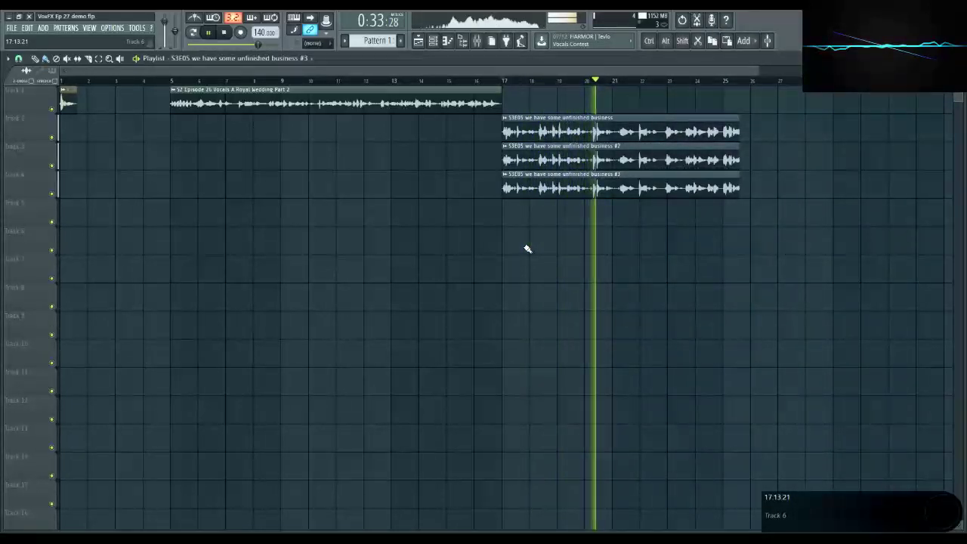
key("space")
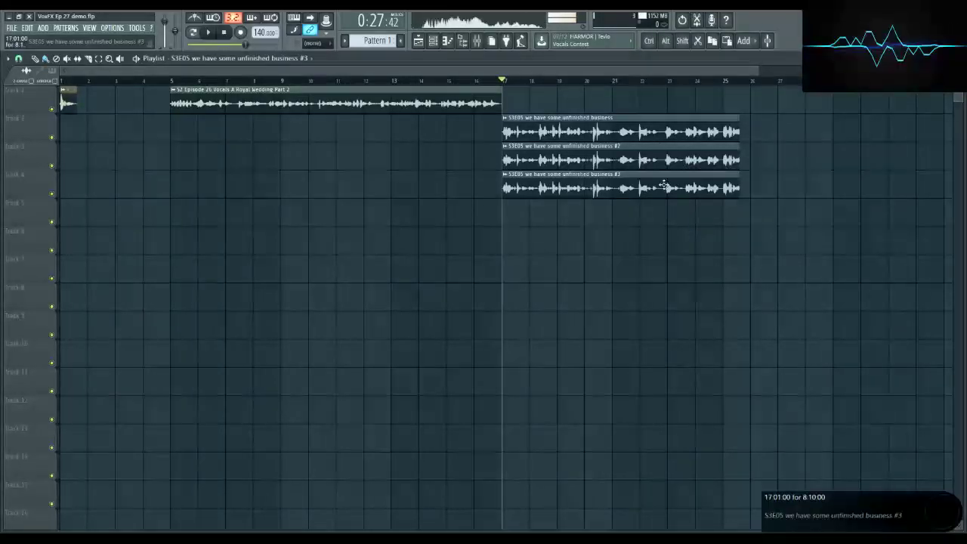
Step: Review clips #2 and #3 pitch settings during playback, then return to the Mixer
double_click(649, 164)
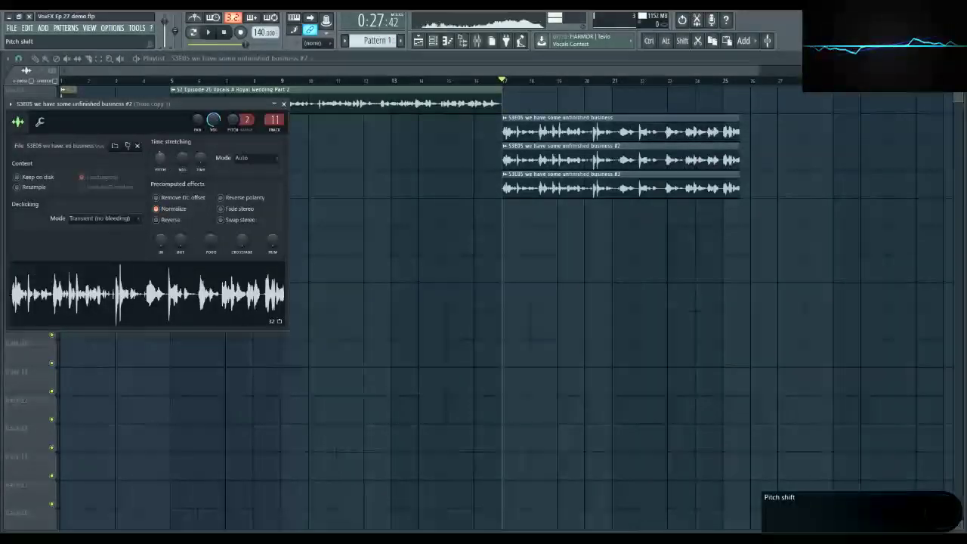
double_click(588, 189)
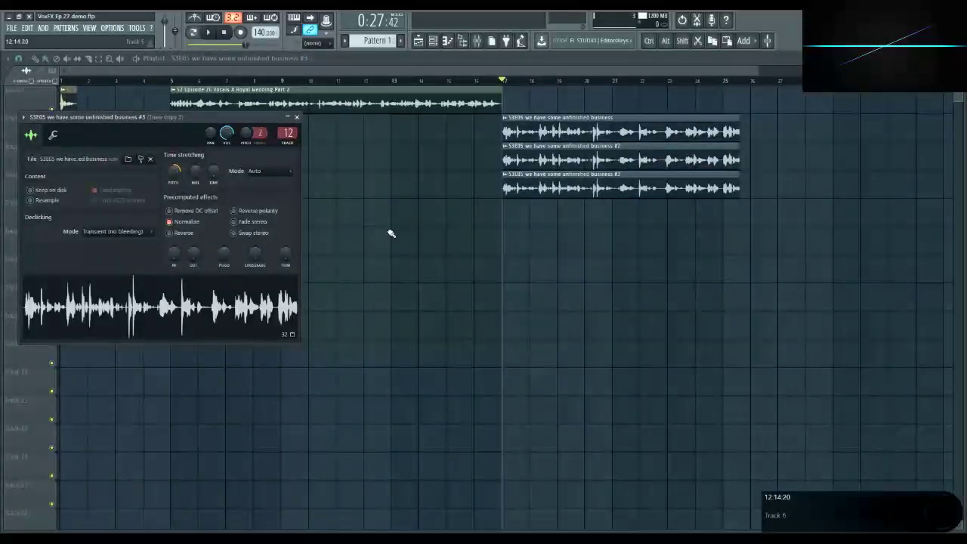
key("space")
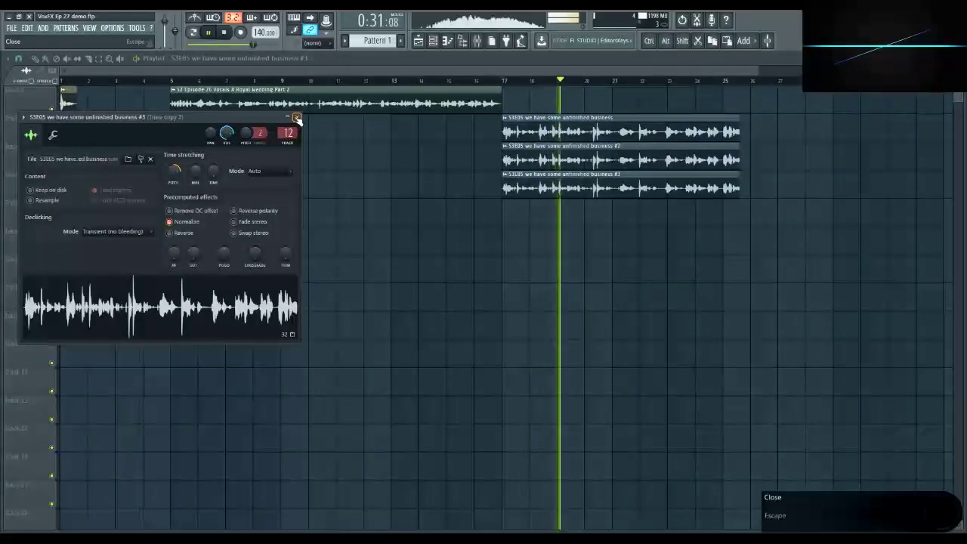
left_click(297, 118)
key("space")
key("F9")
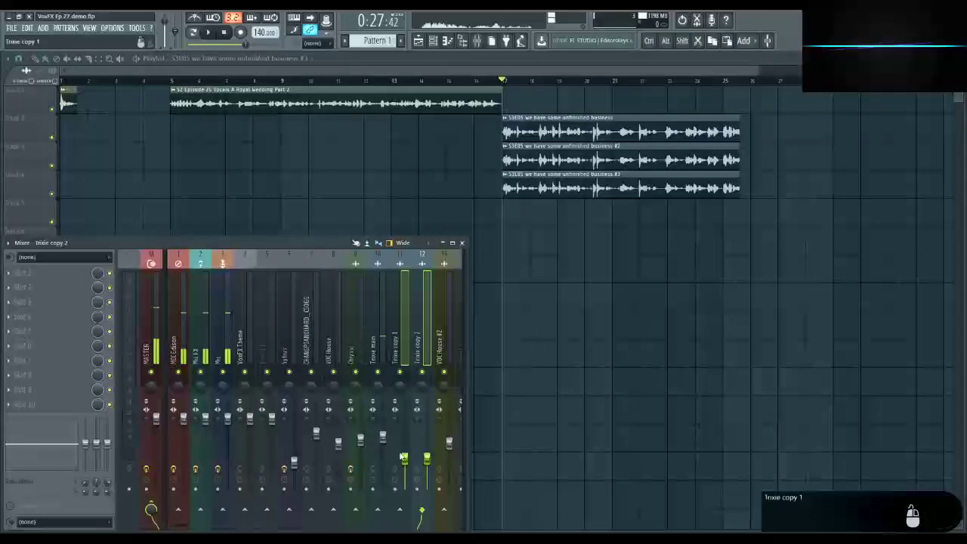
Step: Nudge the linked Trixie copy 1 and 2 faders up and play to hear the layered voice
left_click_drag(405, 458, 408, 444)
key("space")
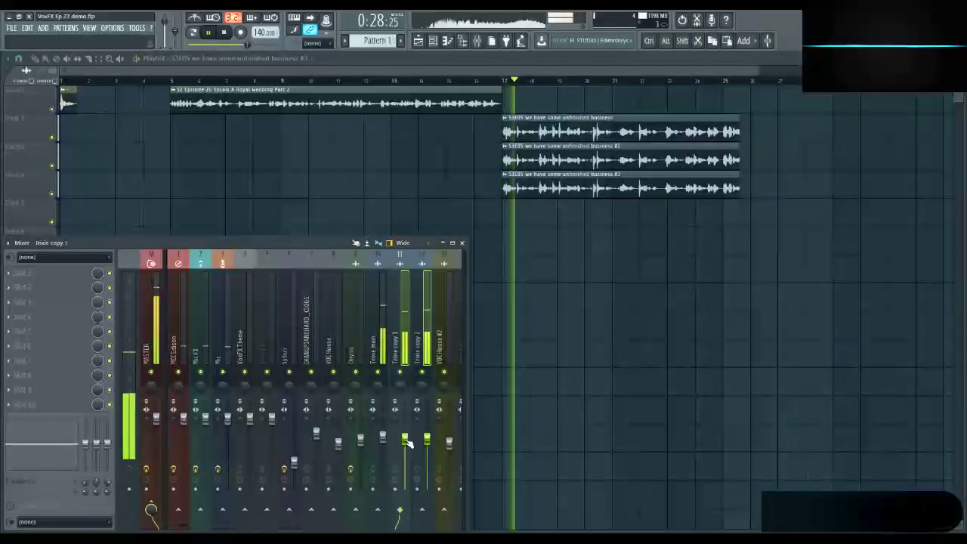